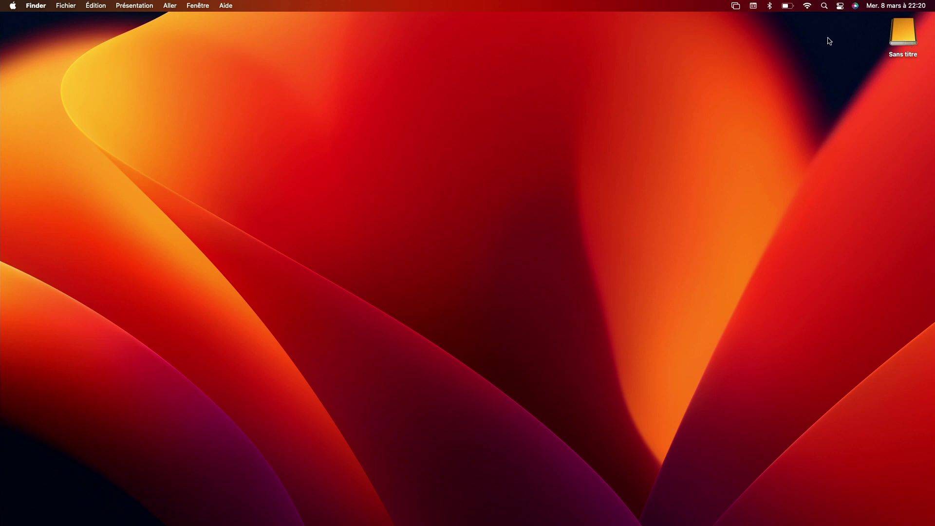
Open Disk Utility (Utilitaire de disque) and select the external LaCie Rugged Mini USB3 Media device, keeping all devices shown.
{"action": "left_click", "coordinate": [824, 6]}
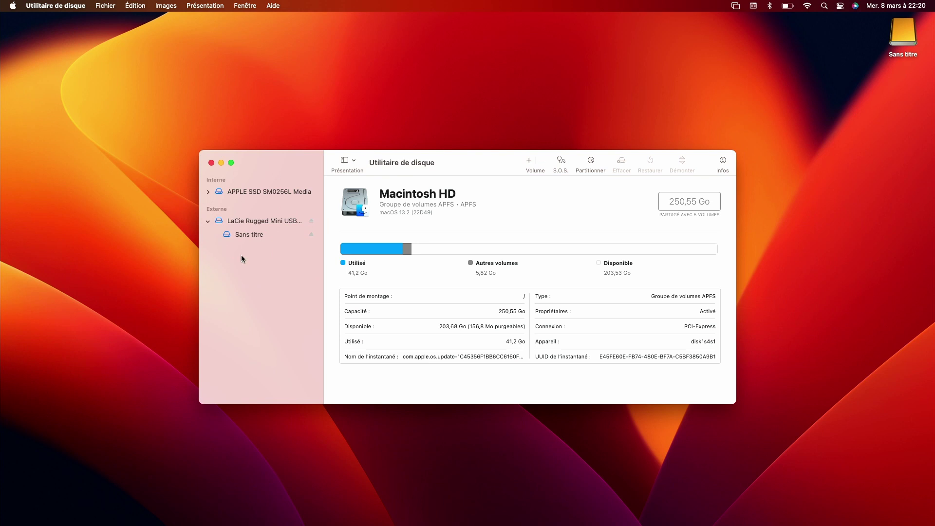
{"action": "left_click", "coordinate": [354, 163]}
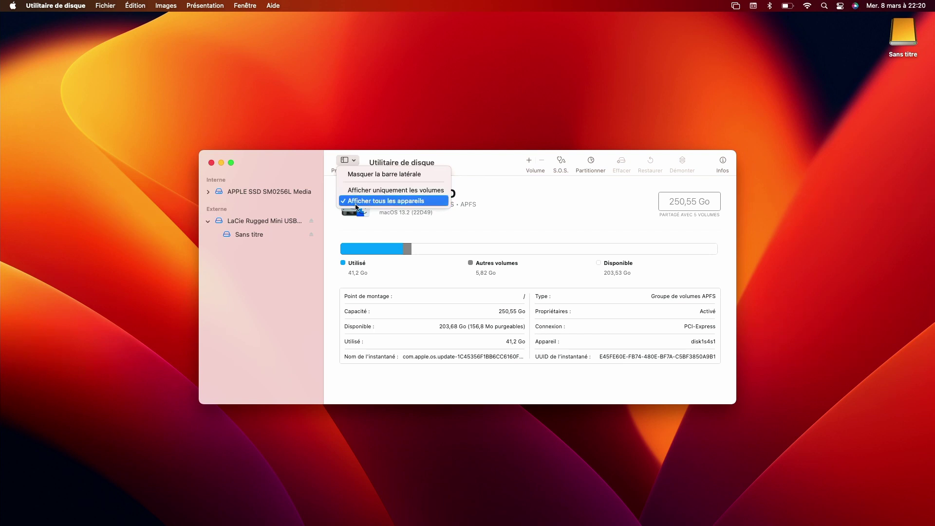
{"action": "left_click", "coordinate": [288, 266]}
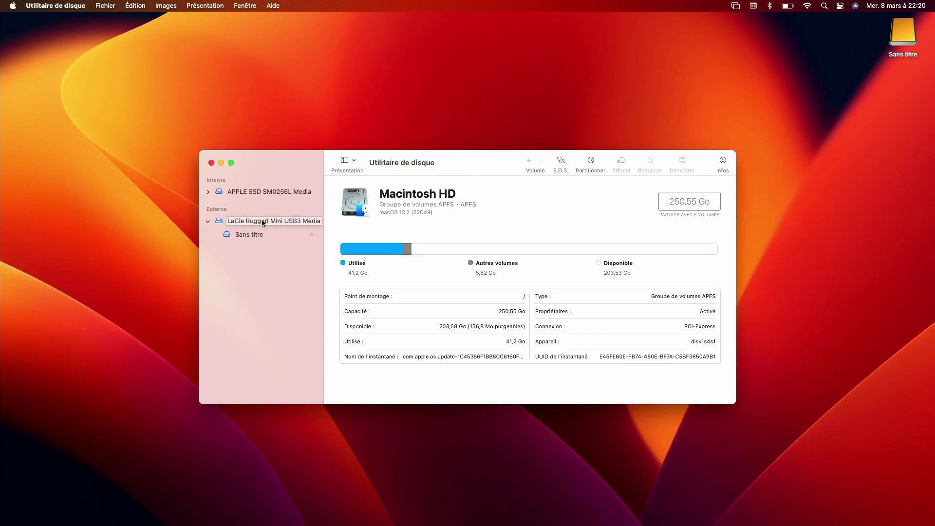
{"action": "left_click", "coordinate": [262, 221]}
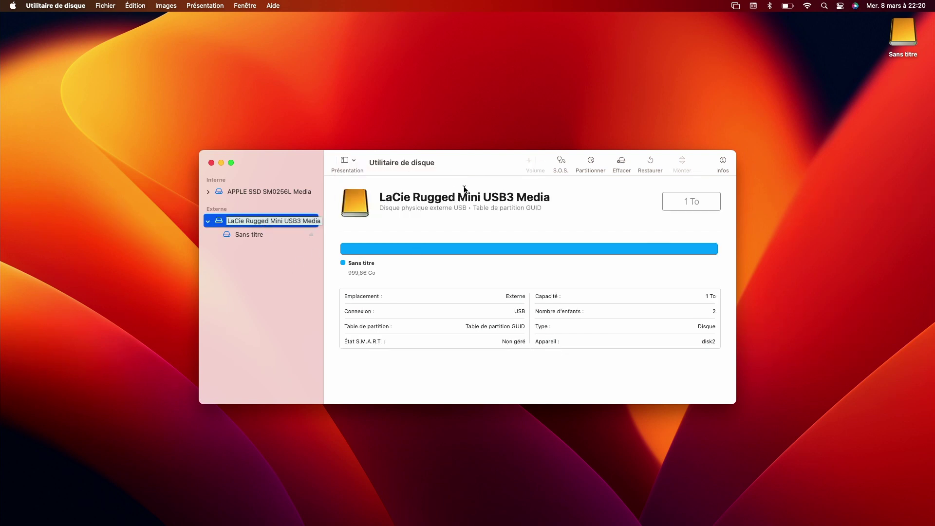
{"action": "left_click", "coordinate": [622, 164]}
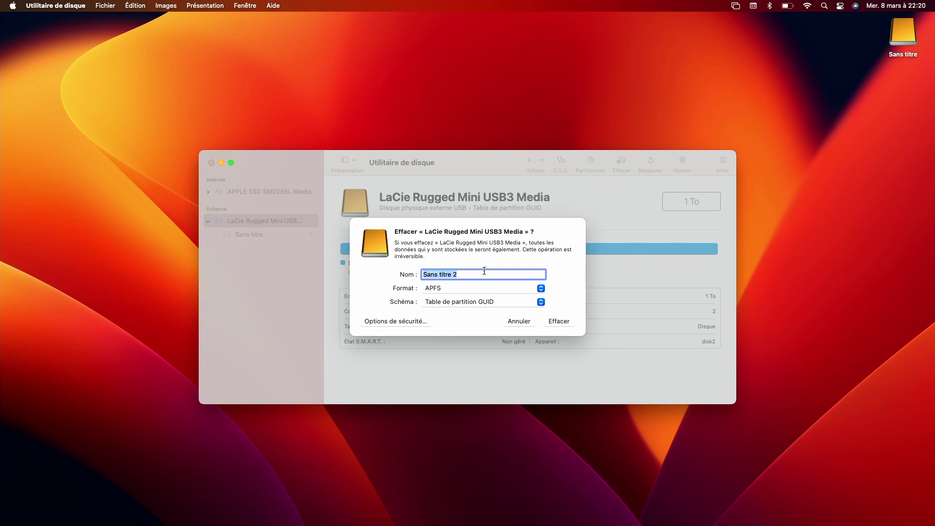
{"action": "type", "text": "Sauvegarde"}
{"action": "left_click", "coordinate": [540, 288]}
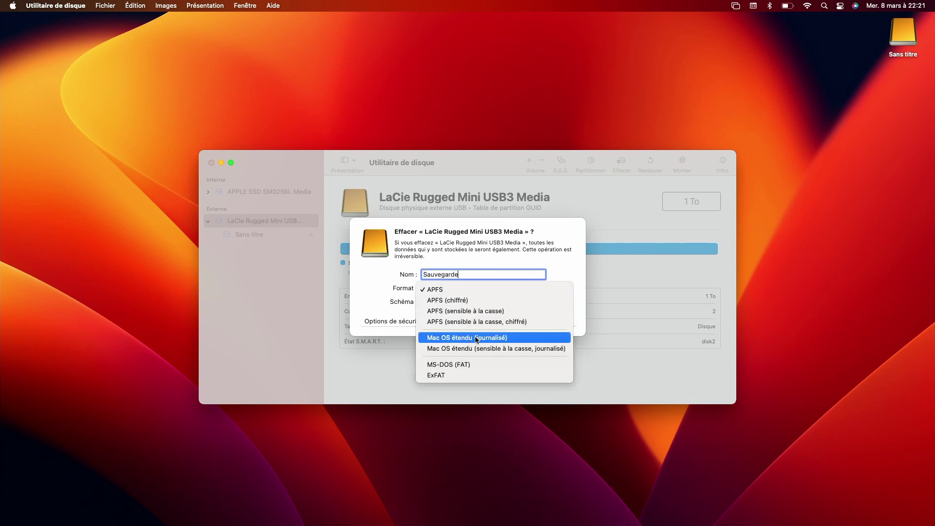
{"action": "left_click", "coordinate": [463, 338]}
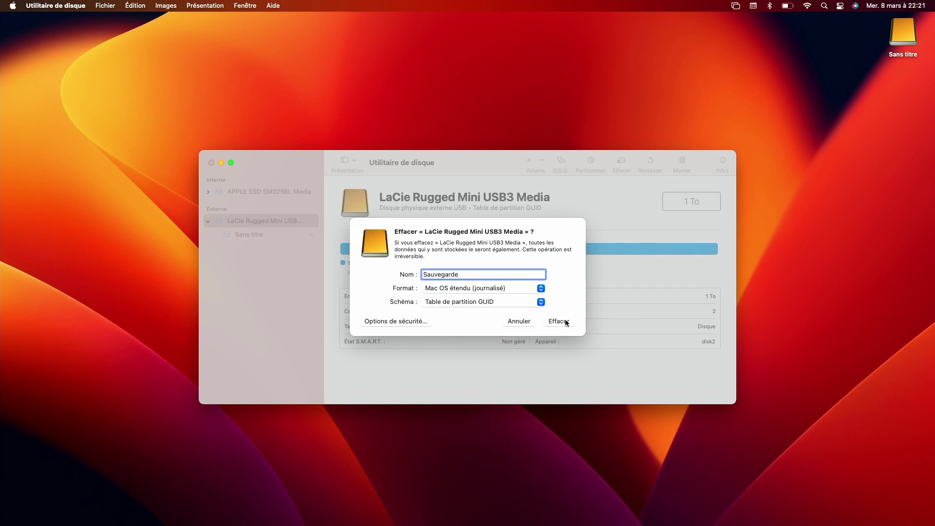
{"action": "left_click", "coordinate": [517, 323]}
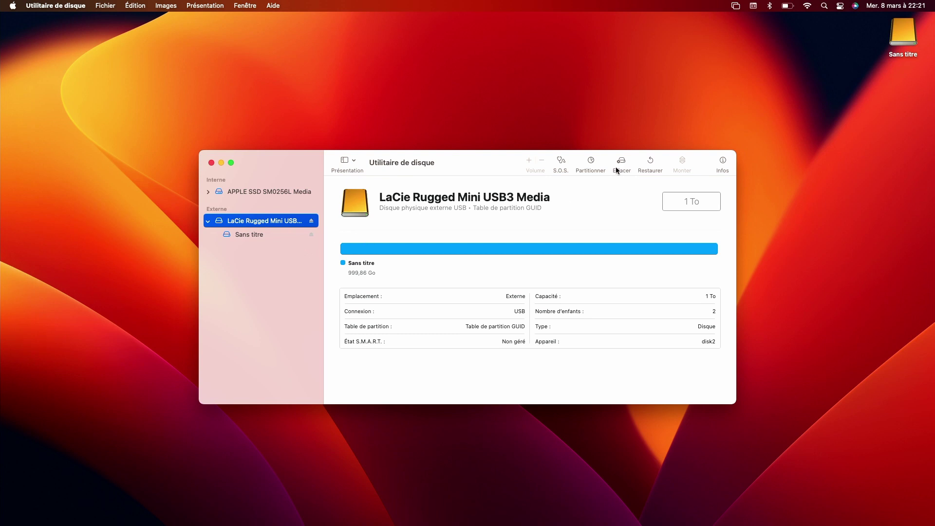
{"action": "left_click", "coordinate": [594, 160]}
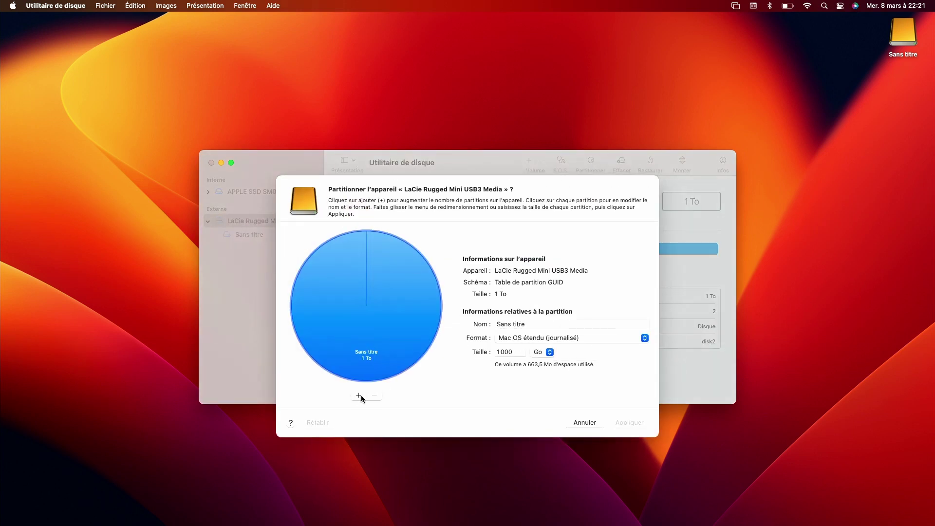
{"action": "left_click", "coordinate": [358, 395]}
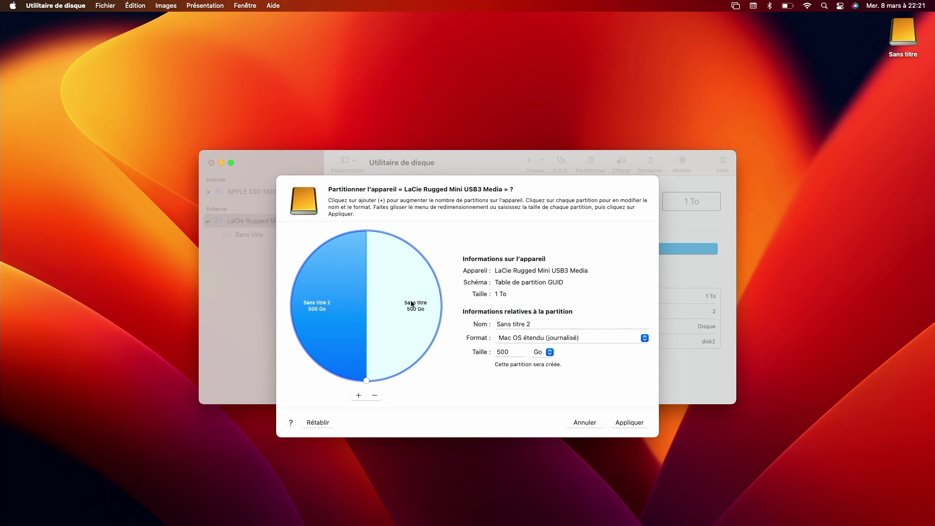
{"action": "key", "text": "Escape"}
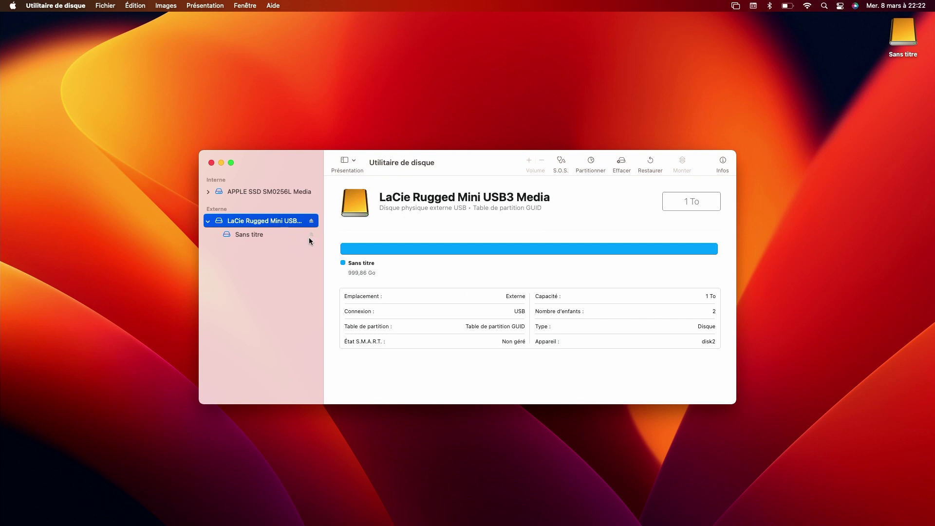
Erase the LaCie disk as "Sauvegarde" in Mac OS étendu (journalisé) format with Table de partition GUID, and close Disk Utility.
{"action": "left_click", "coordinate": [620, 163]}
{"action": "type", "text": "Sauvegarde"}
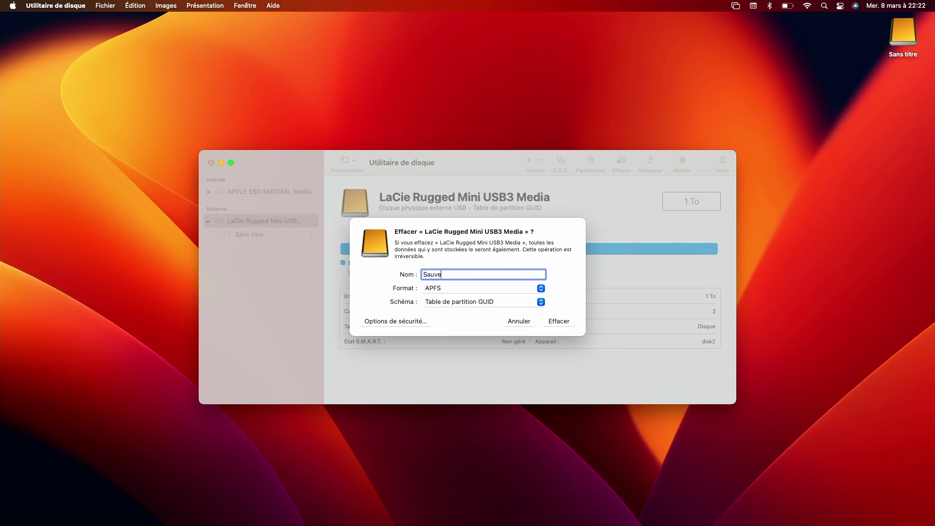
{"action": "left_click", "coordinate": [482, 288]}
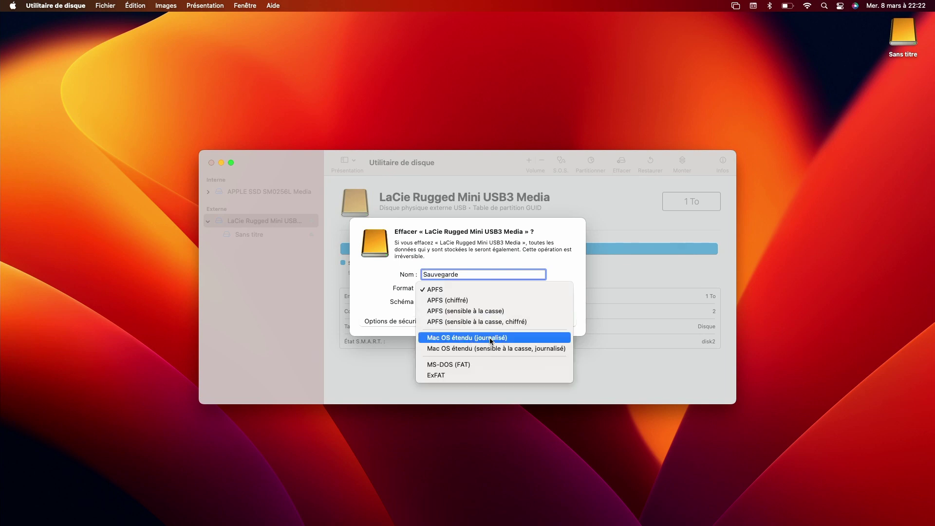
{"action": "left_click", "coordinate": [491, 339]}
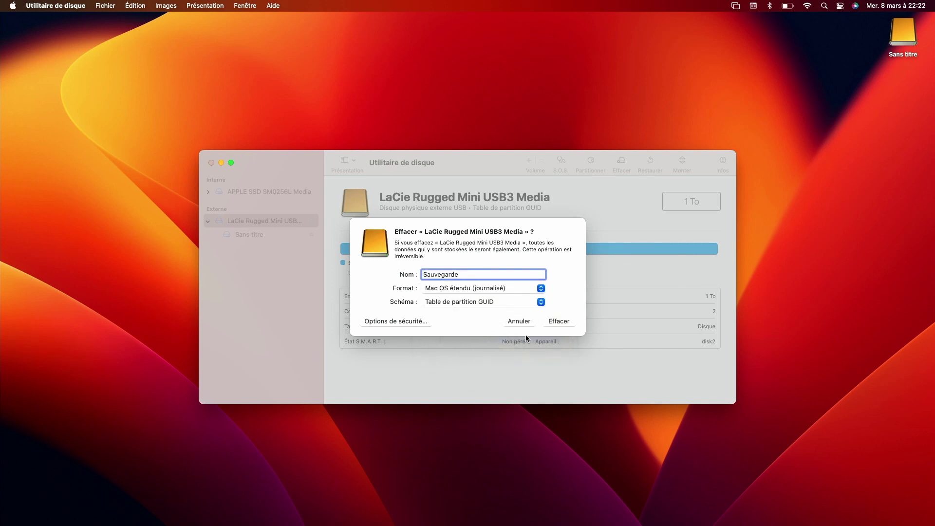
{"action": "left_click", "coordinate": [560, 321]}
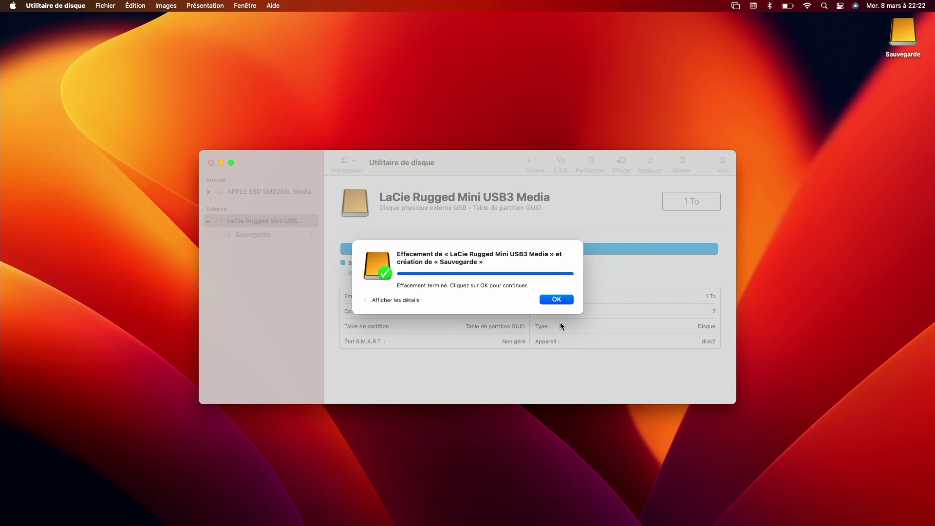
{"action": "left_click", "coordinate": [551, 302]}
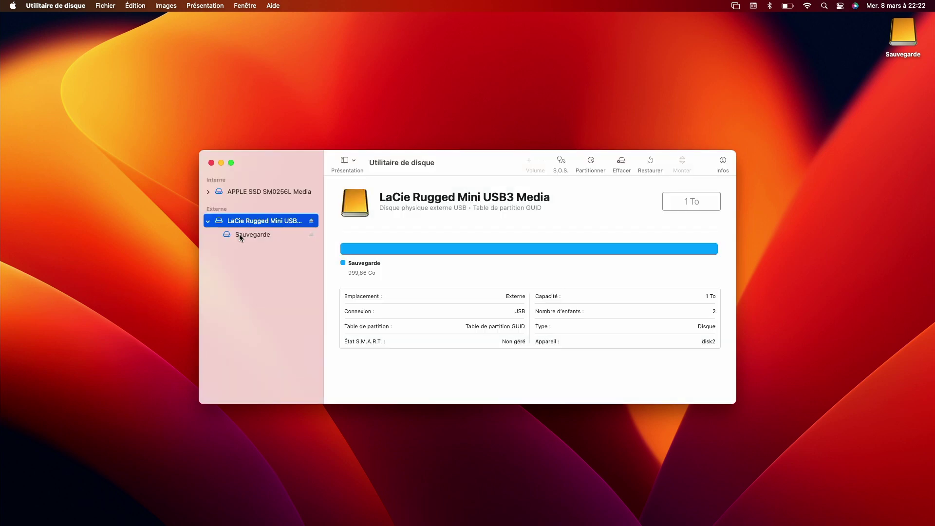
{"action": "left_click", "coordinate": [212, 163]}
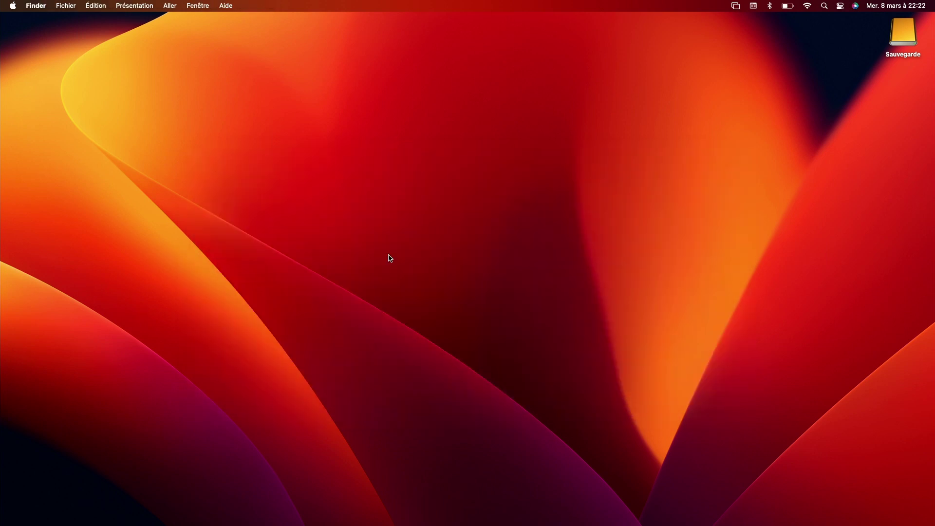
Open System Settings (Réglages Système) and find the Time Machine settings by searching for "time".
{"action": "left_click", "coordinate": [587, 509]}
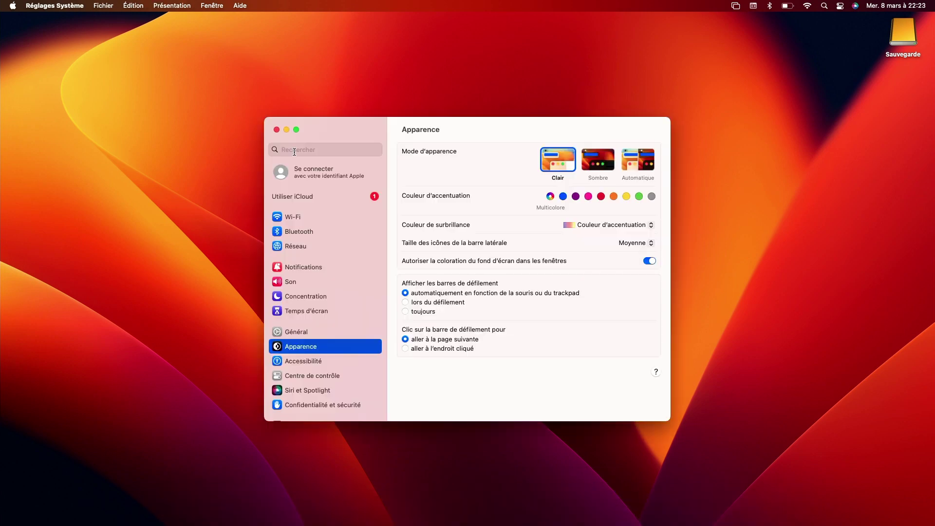
{"action": "left_click", "coordinate": [294, 152]}
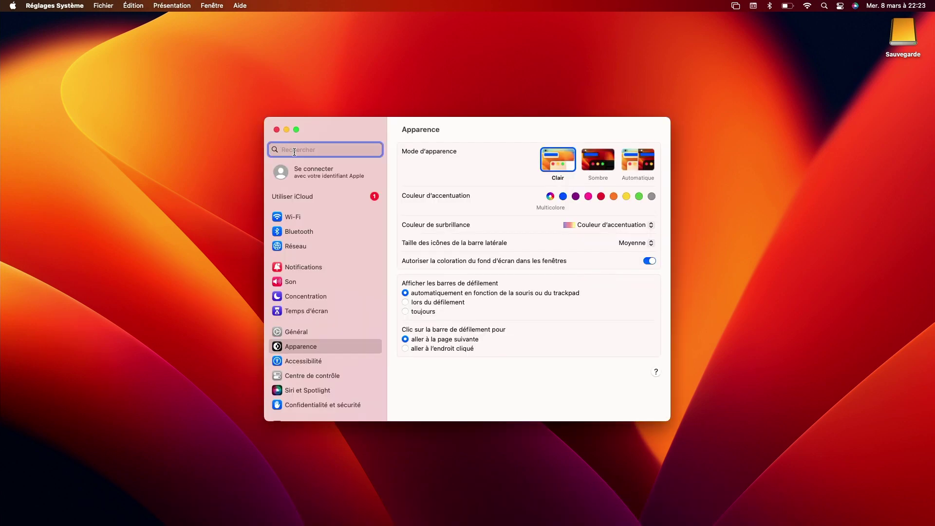
{"action": "type", "text": "time"}
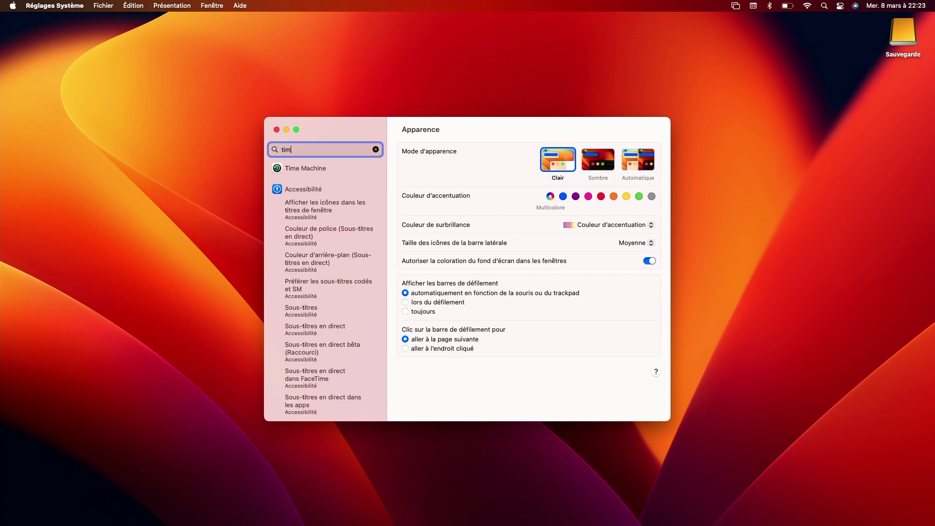
{"action": "key", "text": "Return"}
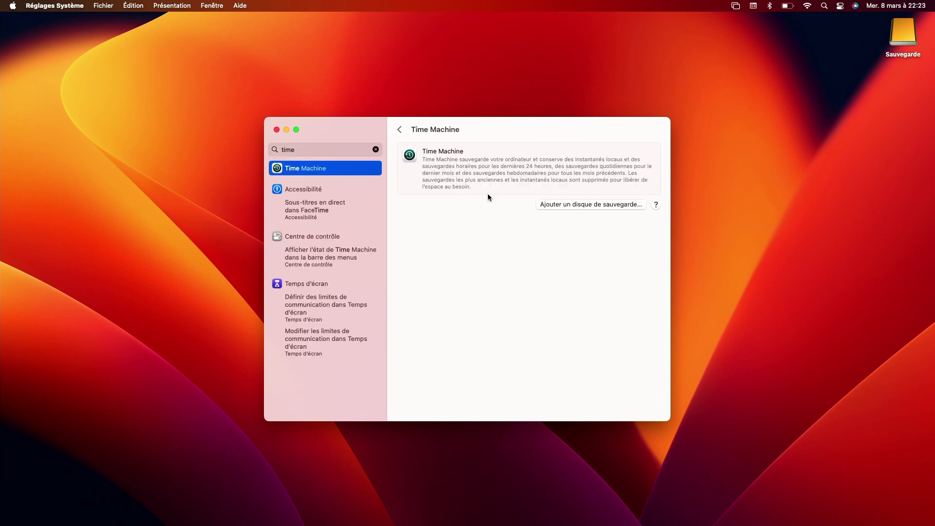
Add Sauvegarde as the Time Machine backup disk, unencrypted, with a custom (Personnalisée) limit on disk usage.
{"action": "left_click", "coordinate": [588, 204]}
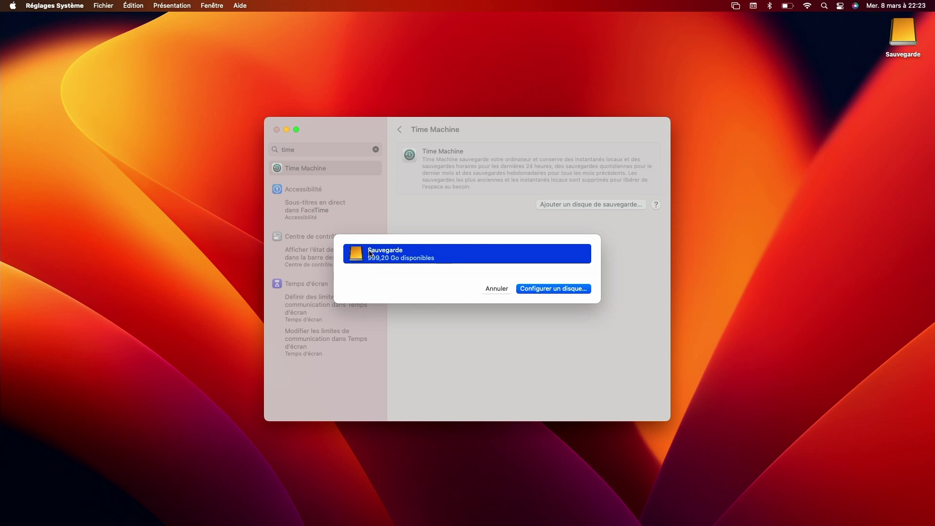
{"action": "left_click", "coordinate": [544, 291]}
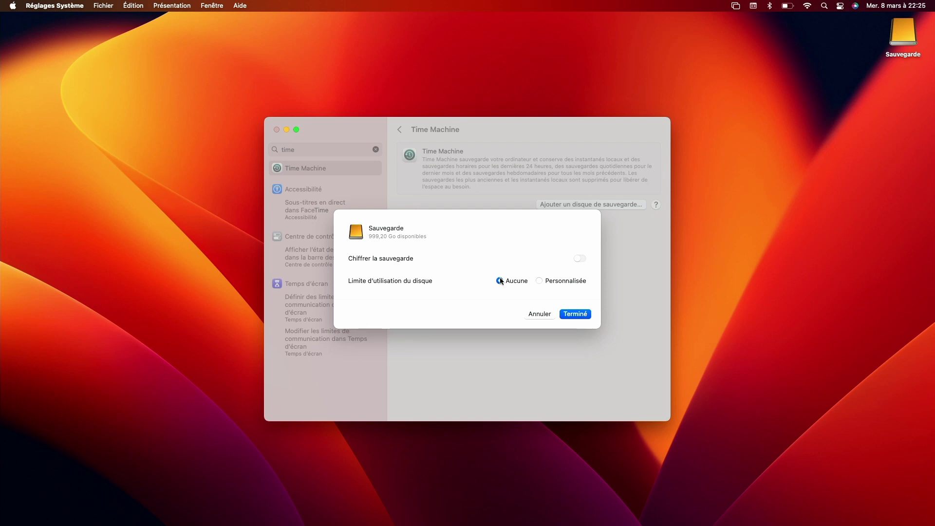
{"action": "left_click", "coordinate": [539, 280]}
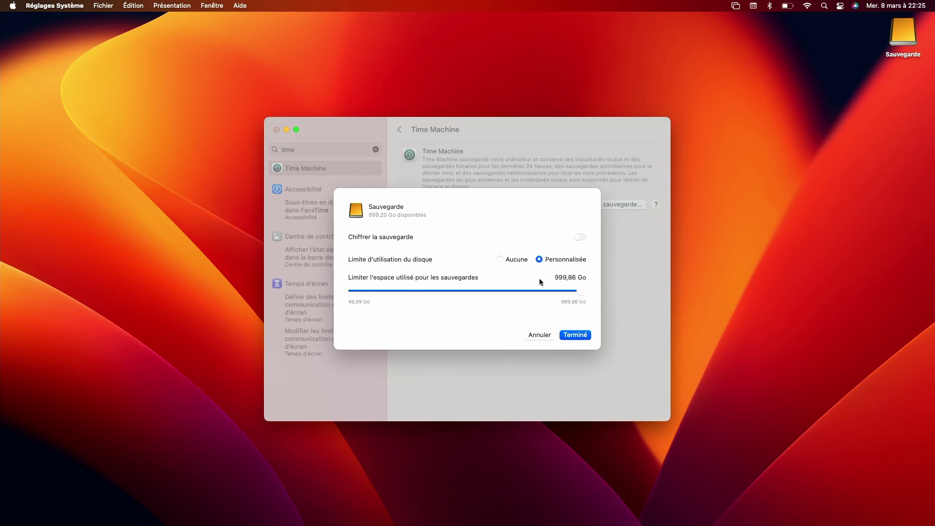
{"action": "left_click_drag", "start_coordinate": [579, 293], "coordinate": [551, 284]}
{"action": "left_click", "coordinate": [579, 334]}
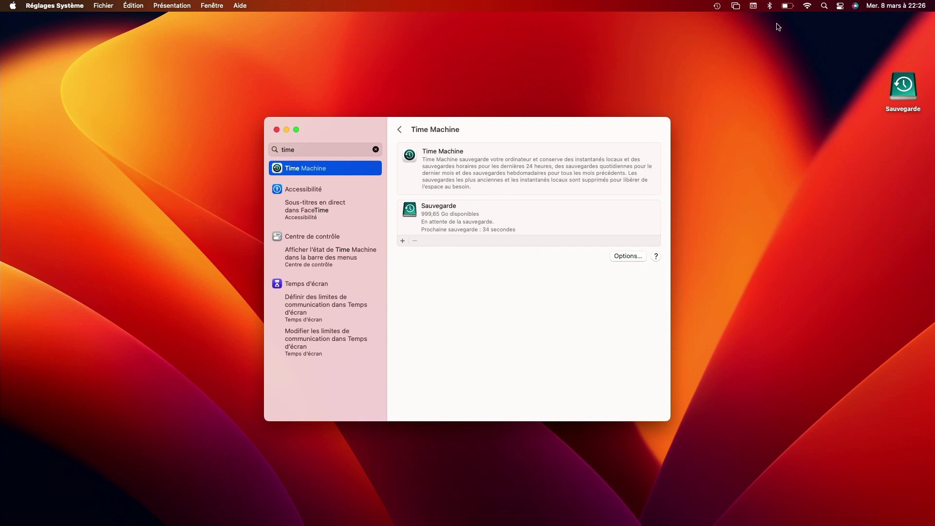
Examine the Time Machine backup commands and check which destinations are available for an additional backup disk.
{"action": "left_click", "coordinate": [718, 6]}
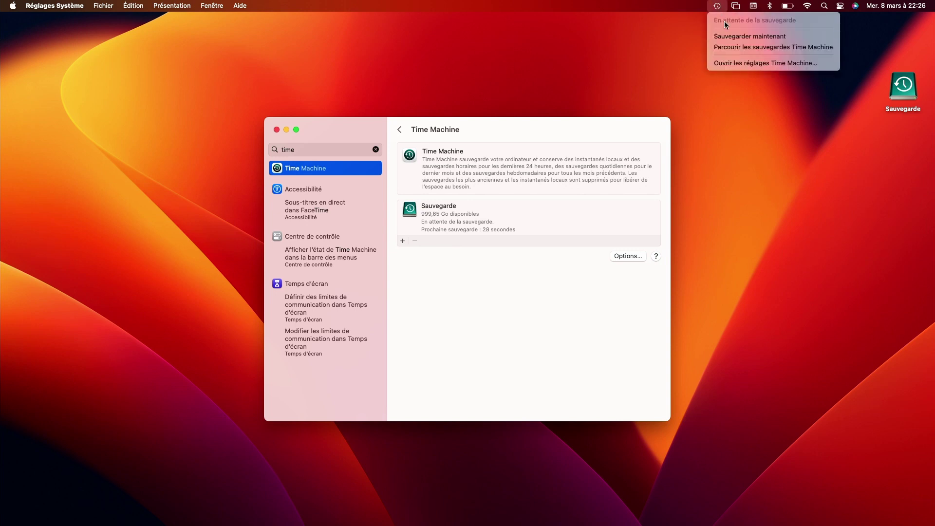
{"action": "left_click", "coordinate": [739, 47]}
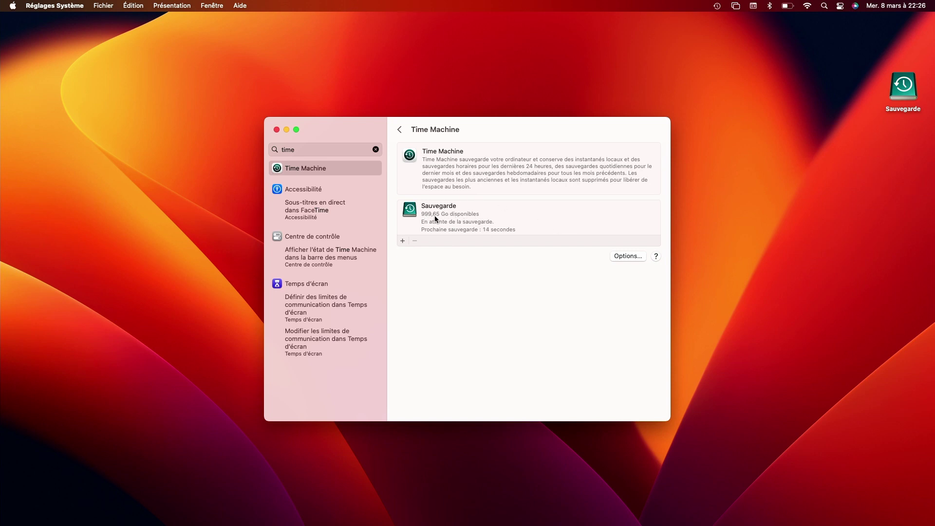
{"action": "left_click", "coordinate": [402, 241]}
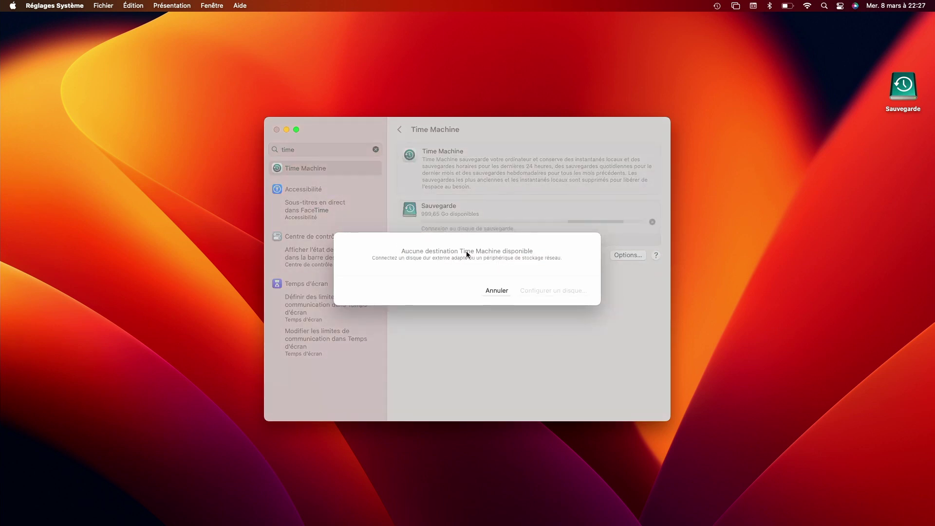
{"action": "left_click", "coordinate": [494, 289]}
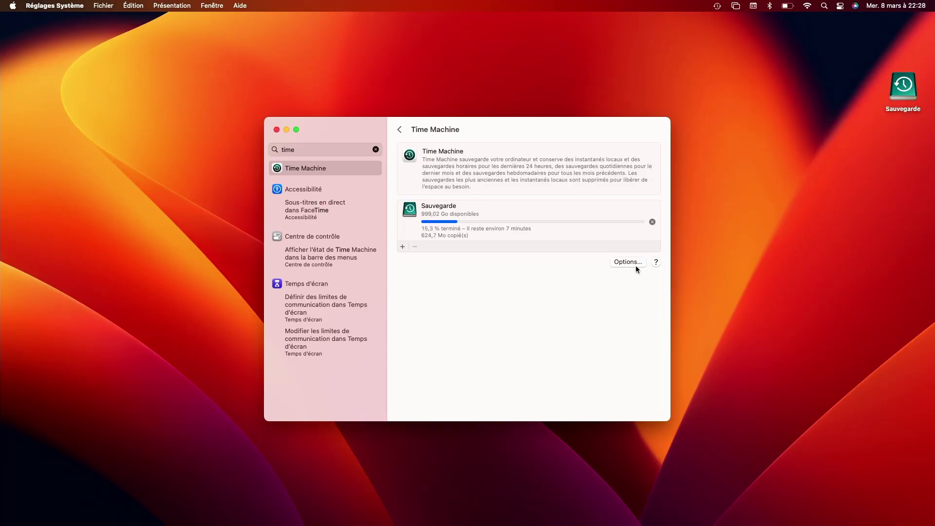
Review the Time Machine options for backup frequency, backing up on battery and excluded items.
{"action": "left_click", "coordinate": [624, 263]}
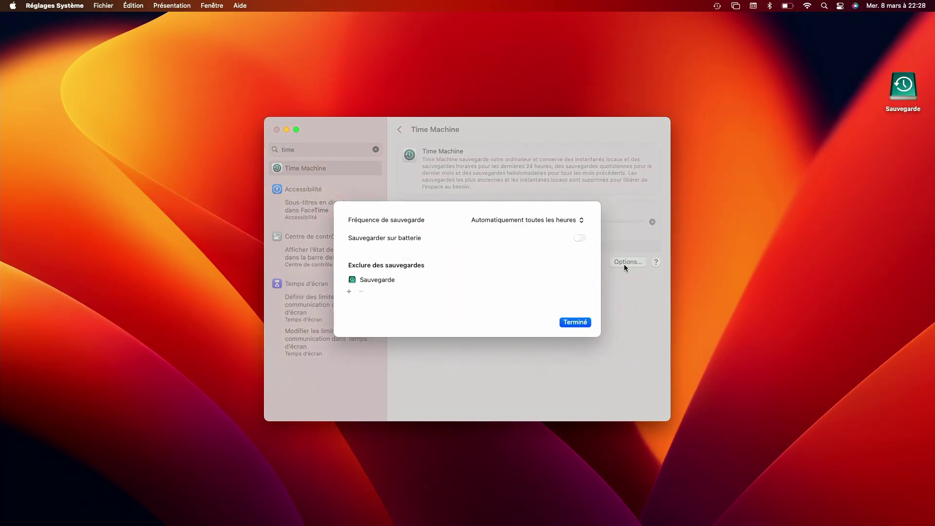
{"action": "left_click", "coordinate": [516, 221]}
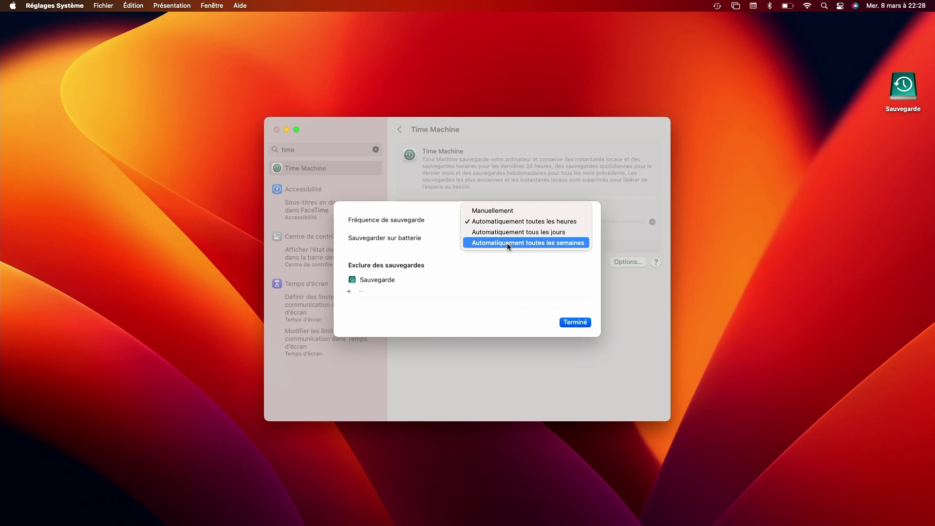
{"action": "left_click", "coordinate": [450, 258]}
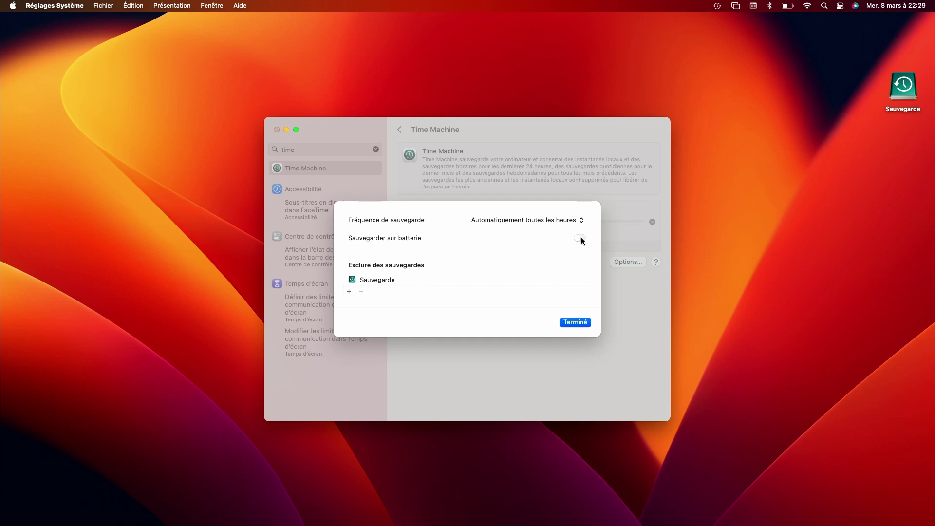
{"action": "key", "text": "Return"}
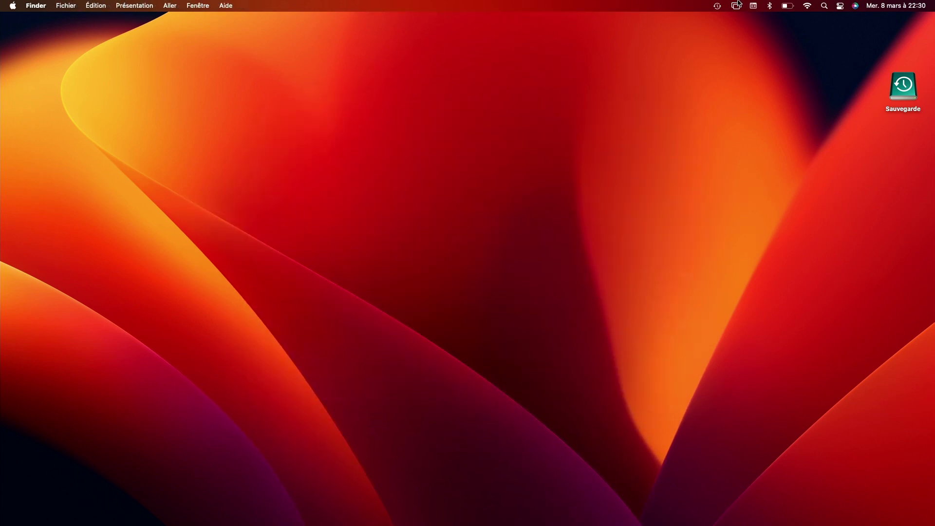
Check the progress of the running backup and browse the Time Machine backups.
{"action": "left_click", "coordinate": [718, 6]}
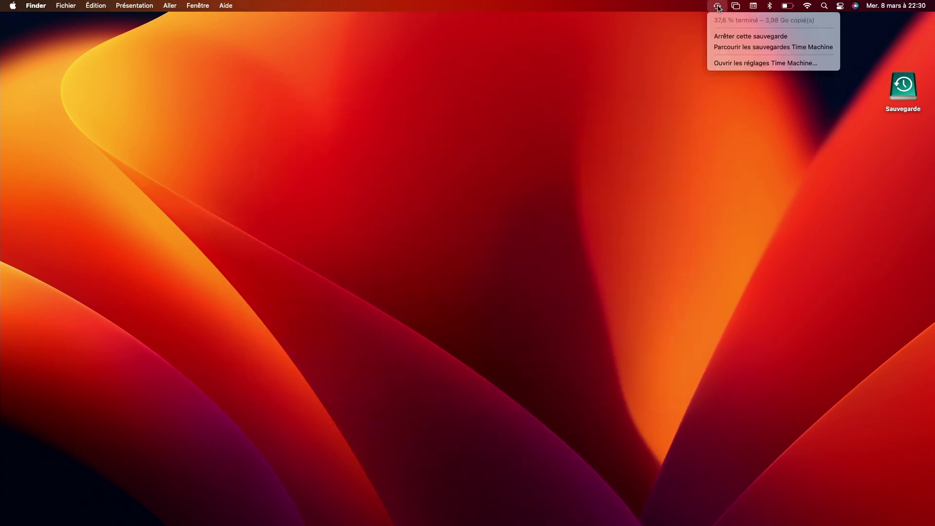
{"action": "left_click", "coordinate": [744, 47]}
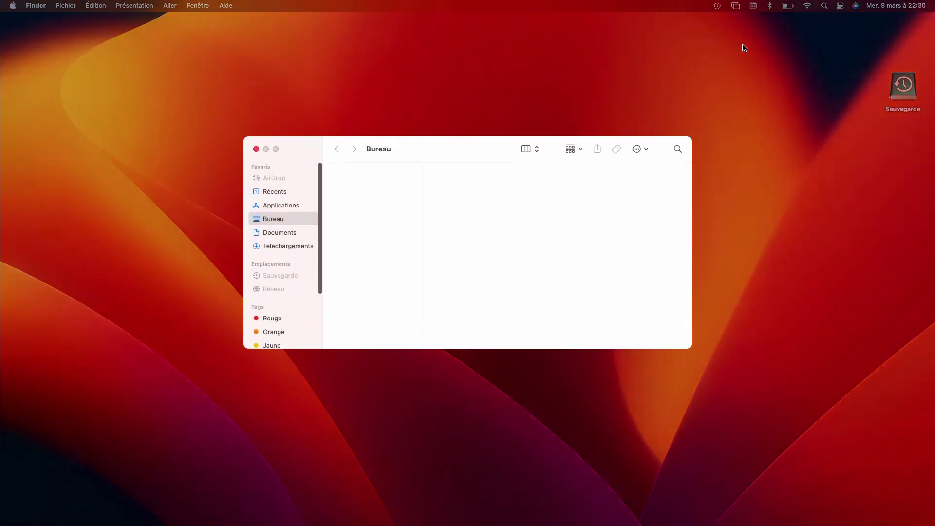